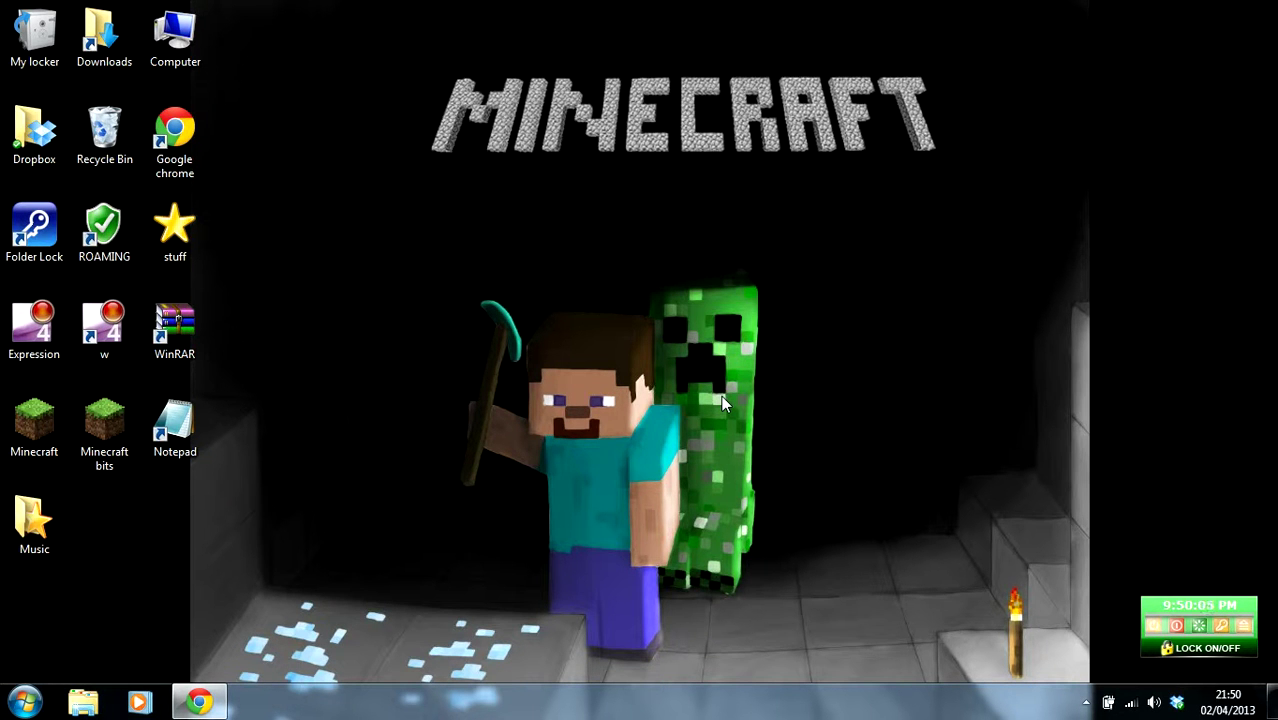
Switch to Chrome and open the xmrminecraft.wix.com/mine site from the link posted in the YouTube channel's feed.
click(200, 701)
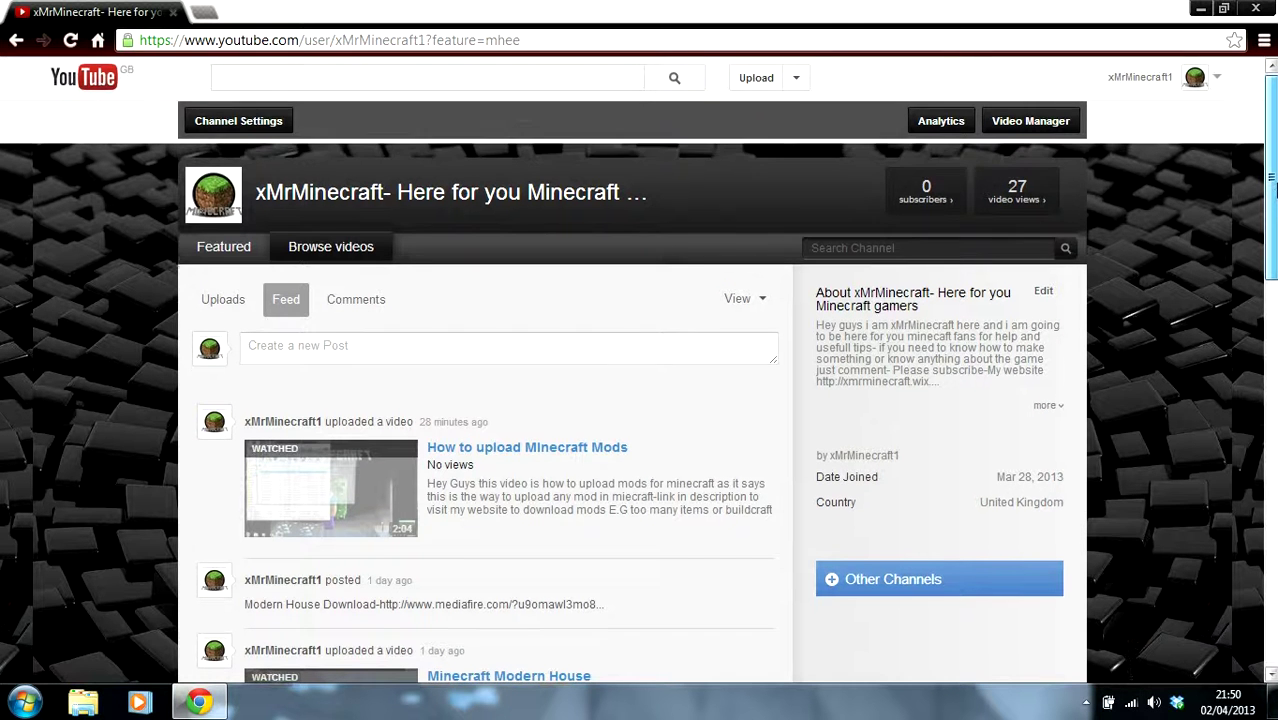
drag(1273, 167, 1275, 490)
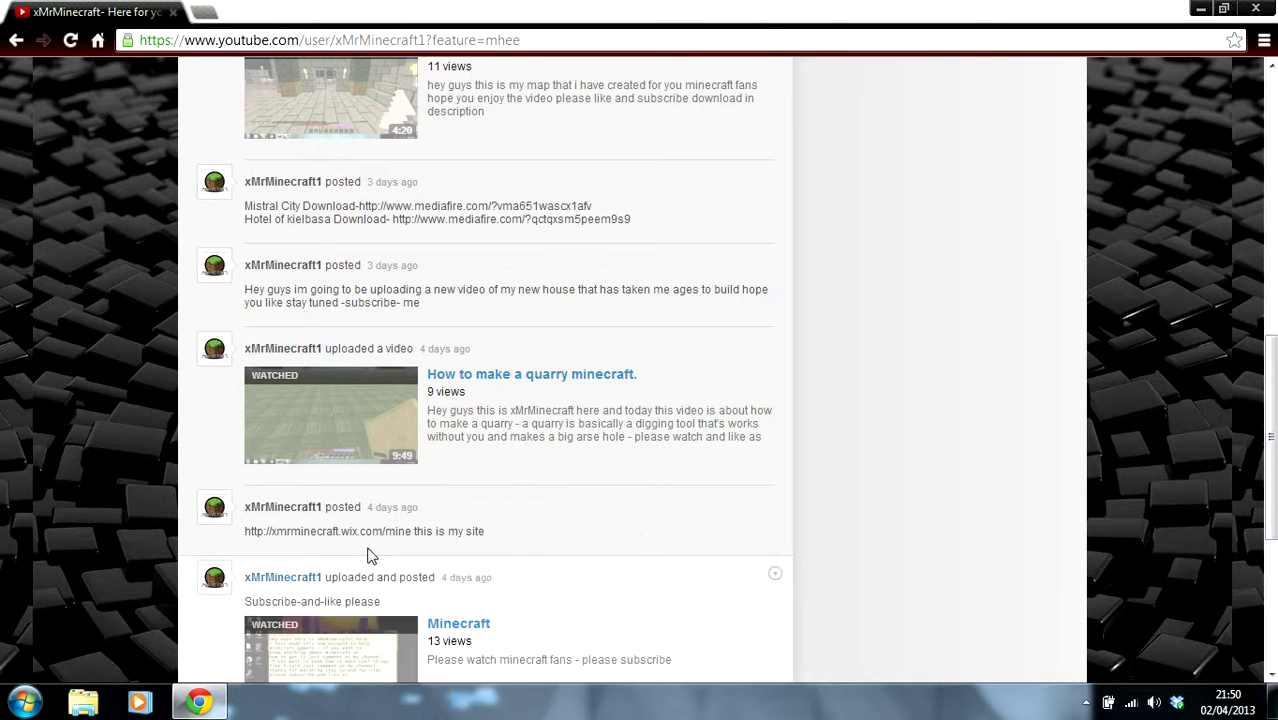
click(370, 534)
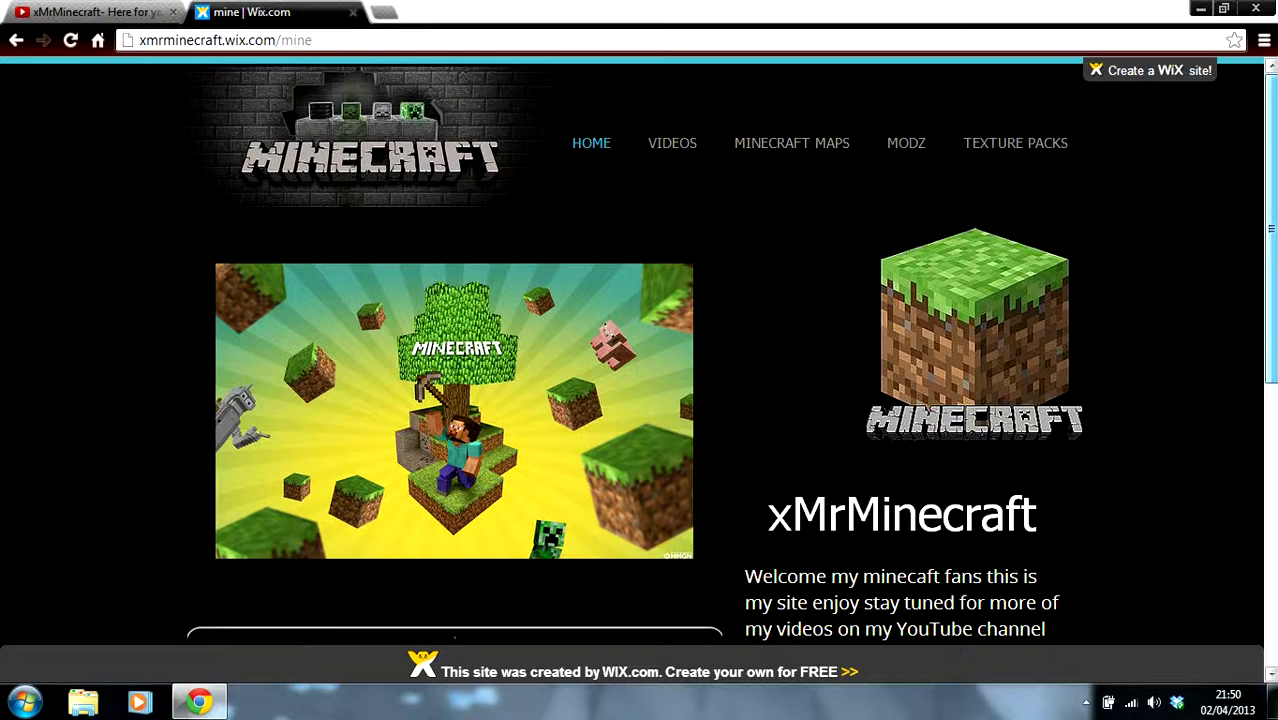
Look over the Minecraft site's home page and open its Modz page.
drag(1274, 240, 1274, 406)
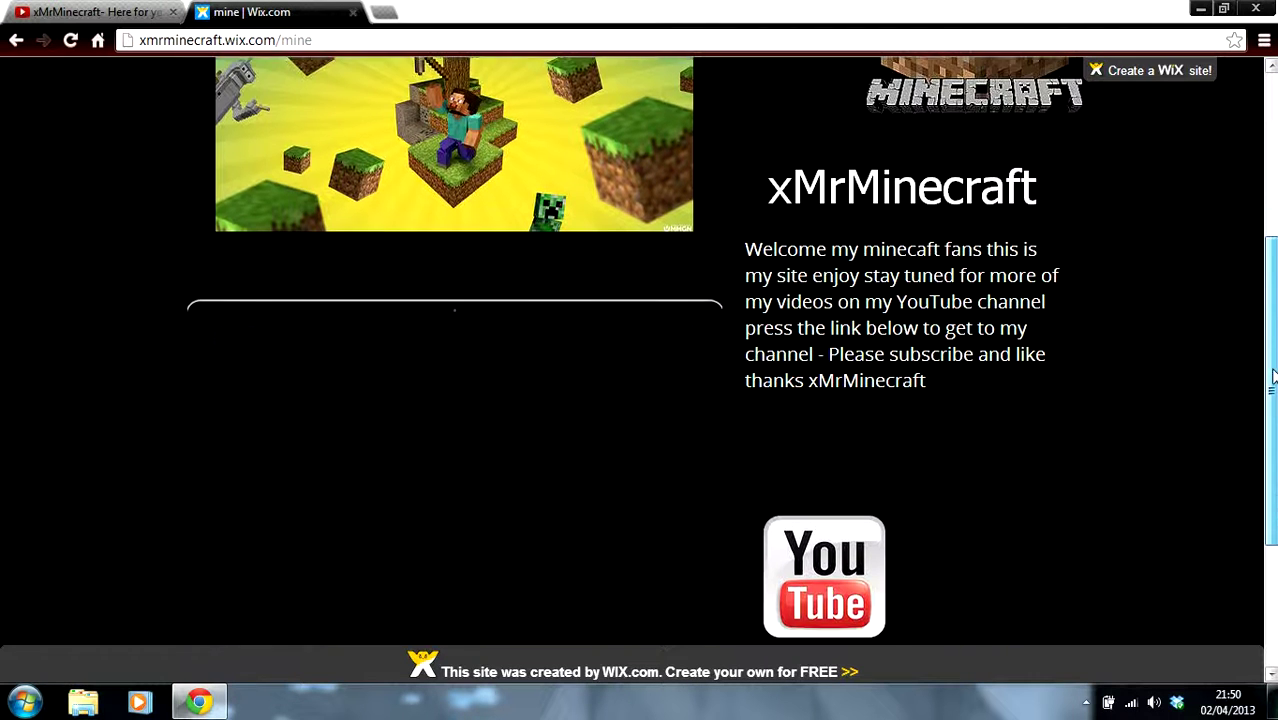
click(1272, 160)
scroll(1272, 138, up, 1)
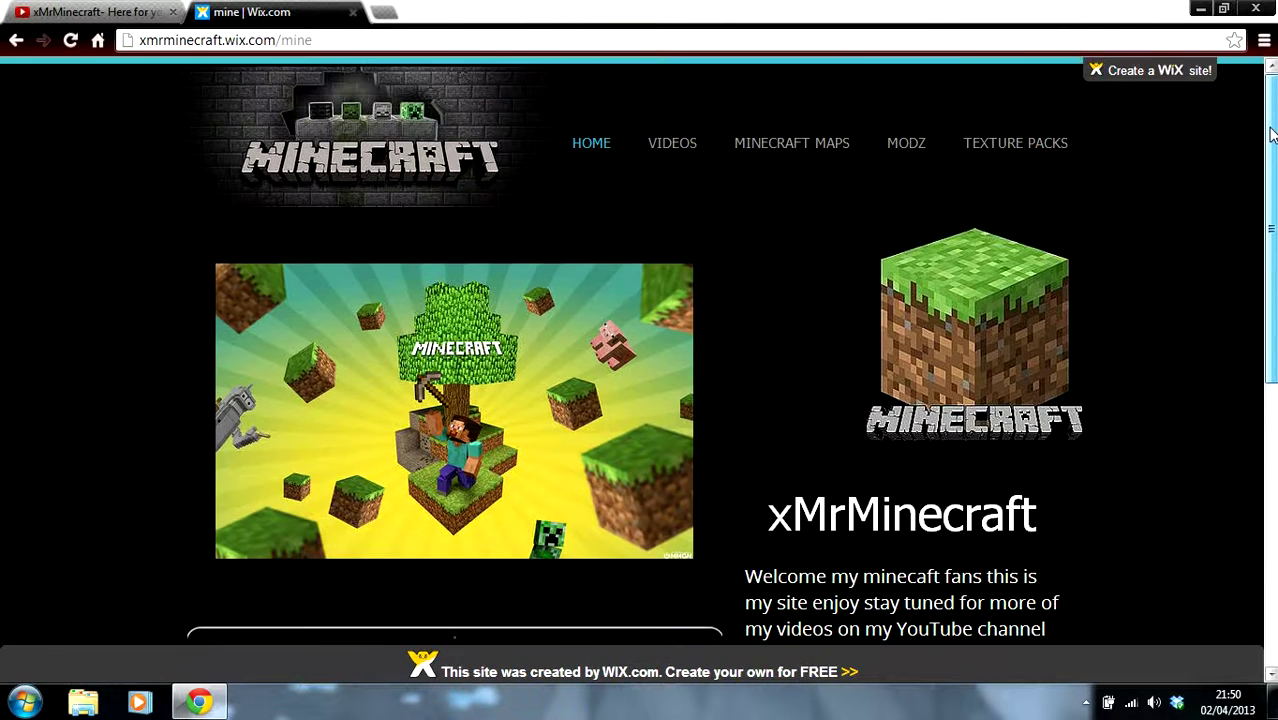
click(912, 148)
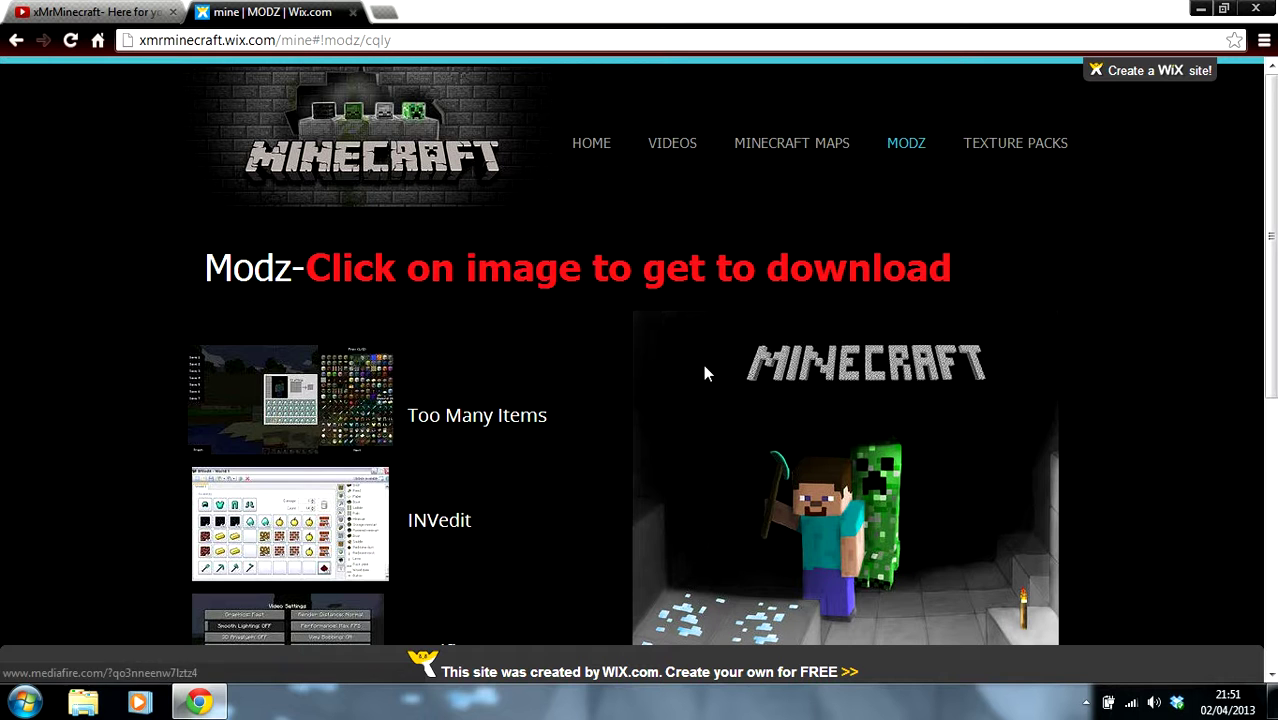
Open the WinRAR download page on MediaFire from the Modz page and download WinRAR.zip.
scroll(1270, 236, down, 3)
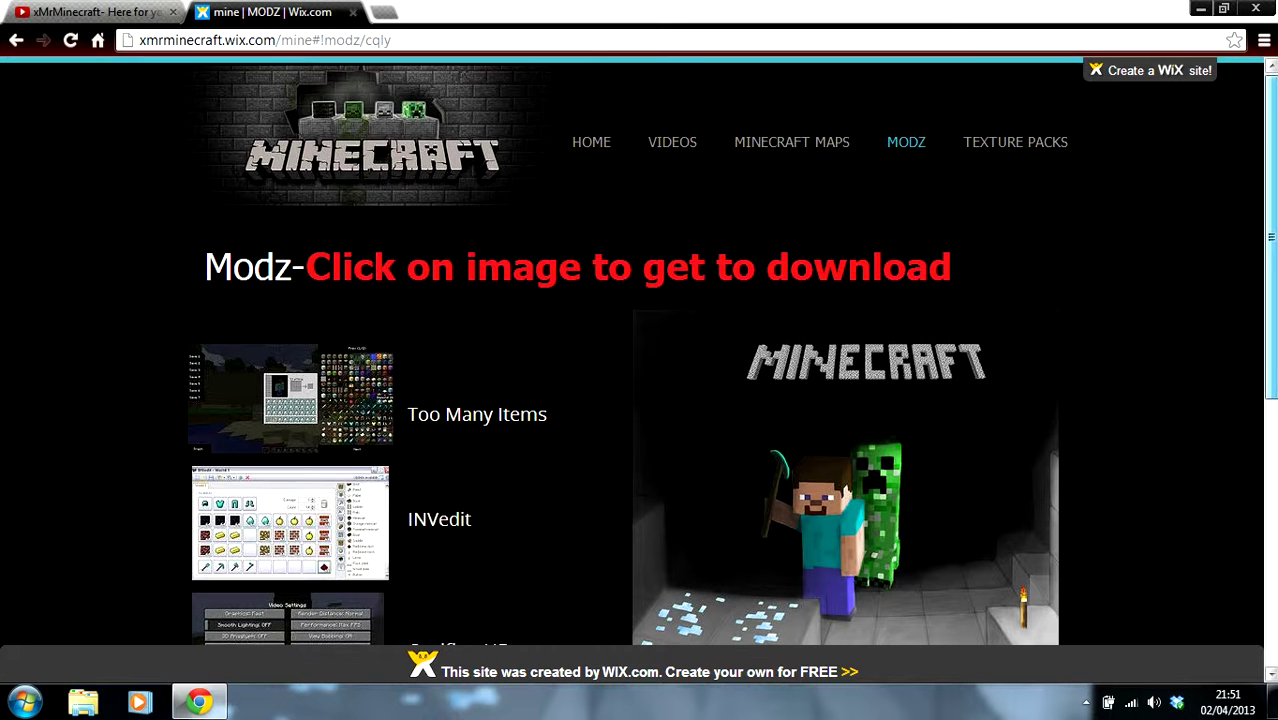
scroll(522, 498, down, 3)
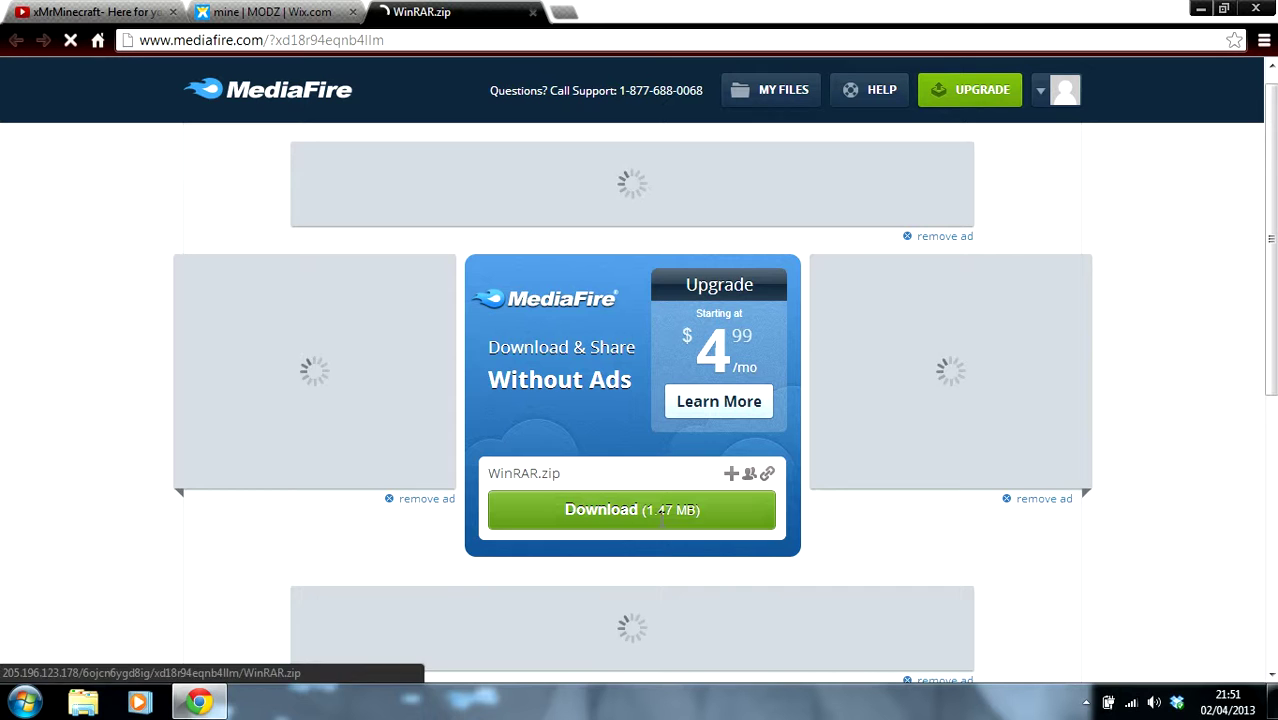
click(661, 515)
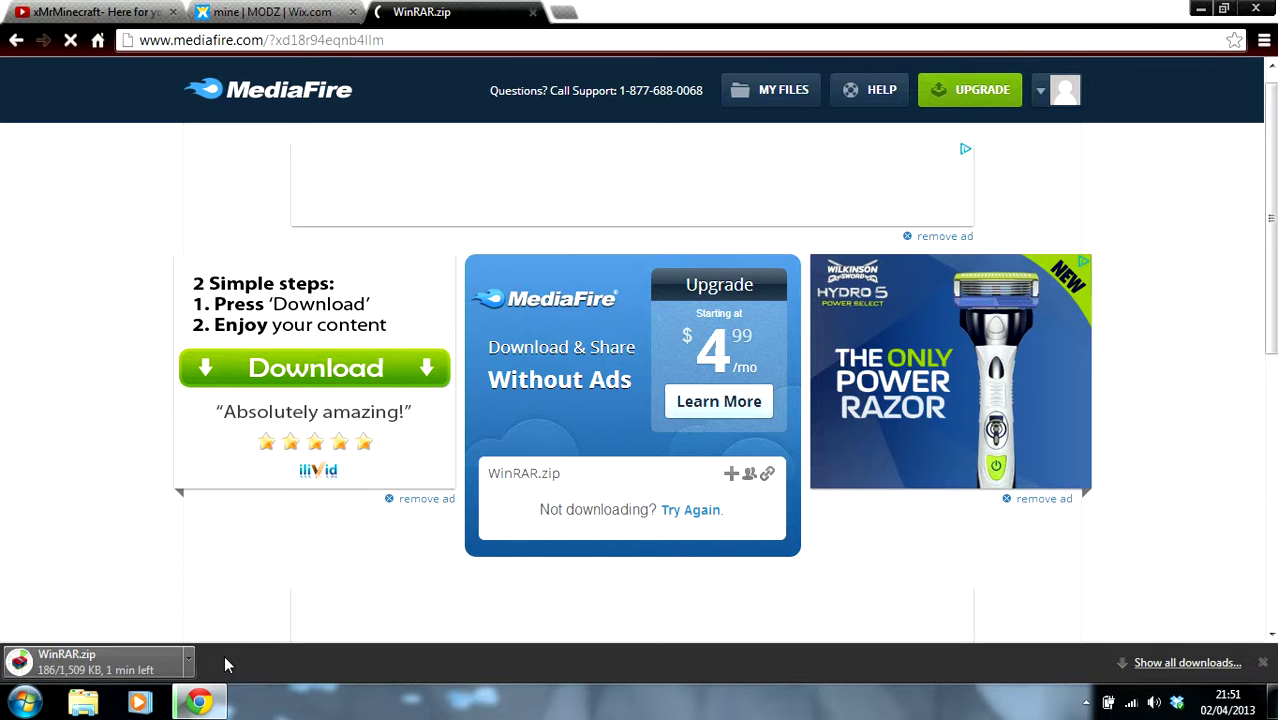
Minimize the browser and check the Downloads folder for the WinRAR download.
click(1200, 8)
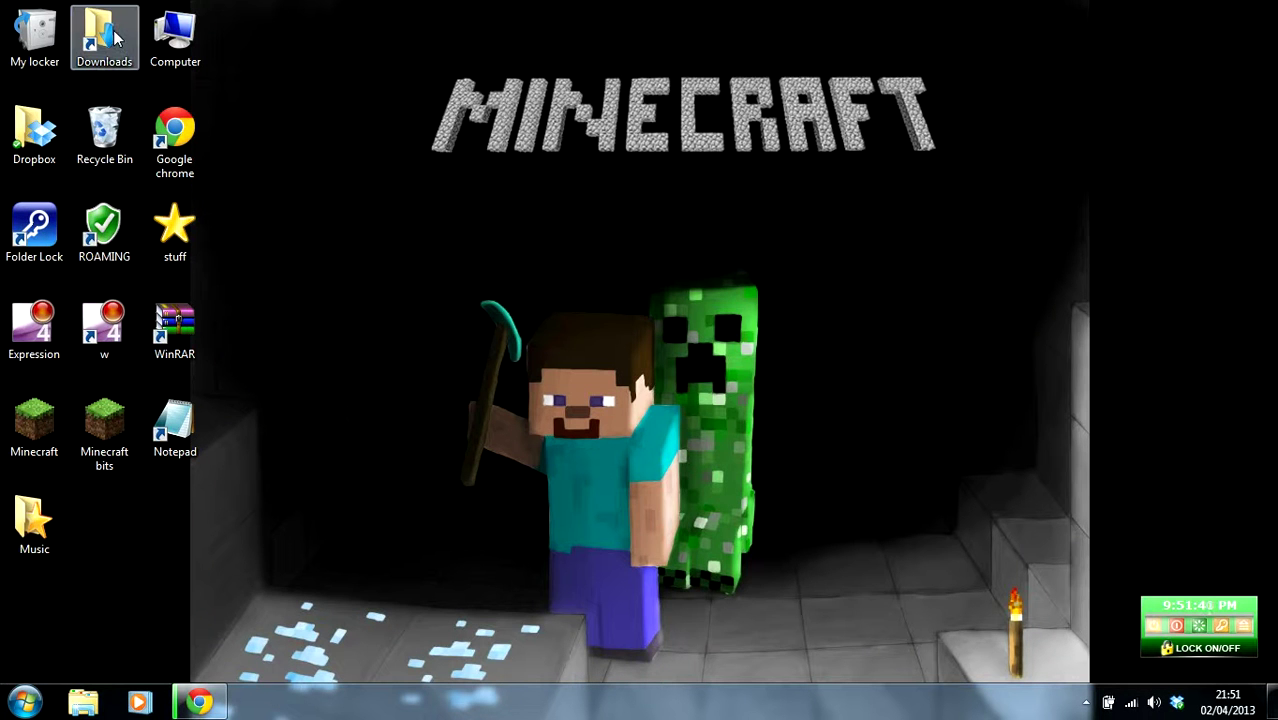
double_click(115, 37)
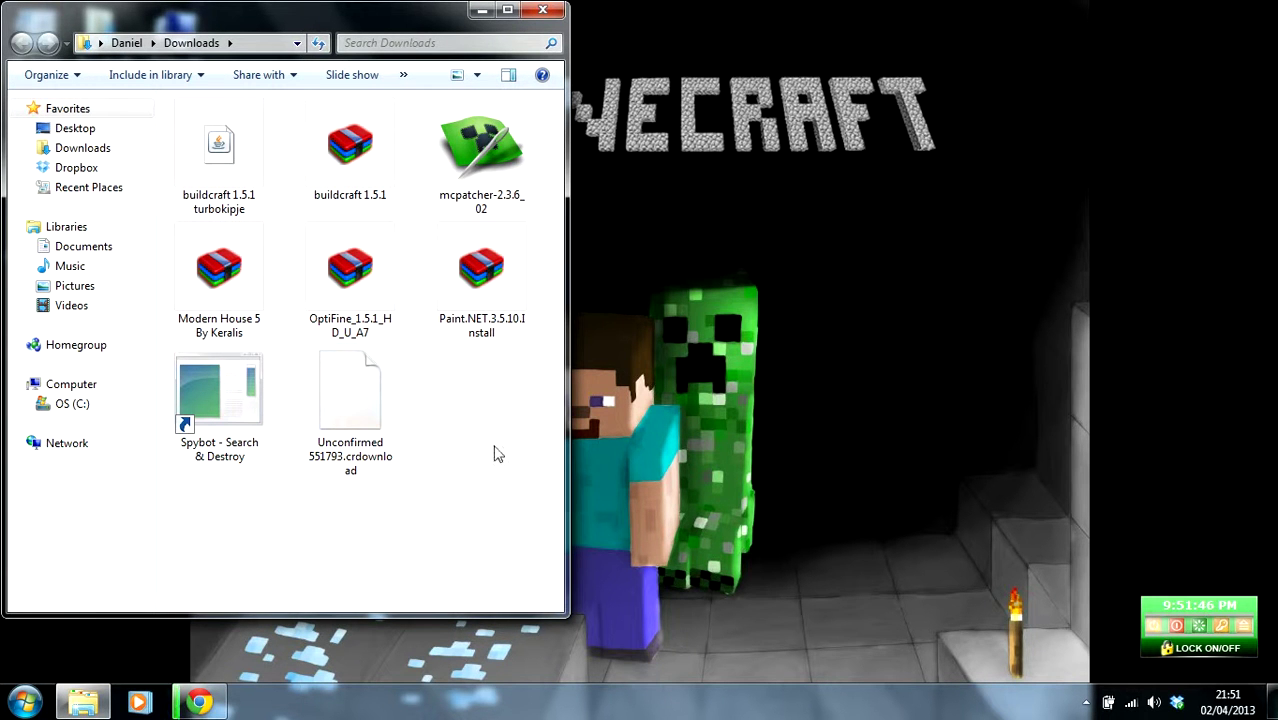
Return to Chrome and set the WinRAR.zip download to open when done.
click(180, 708)
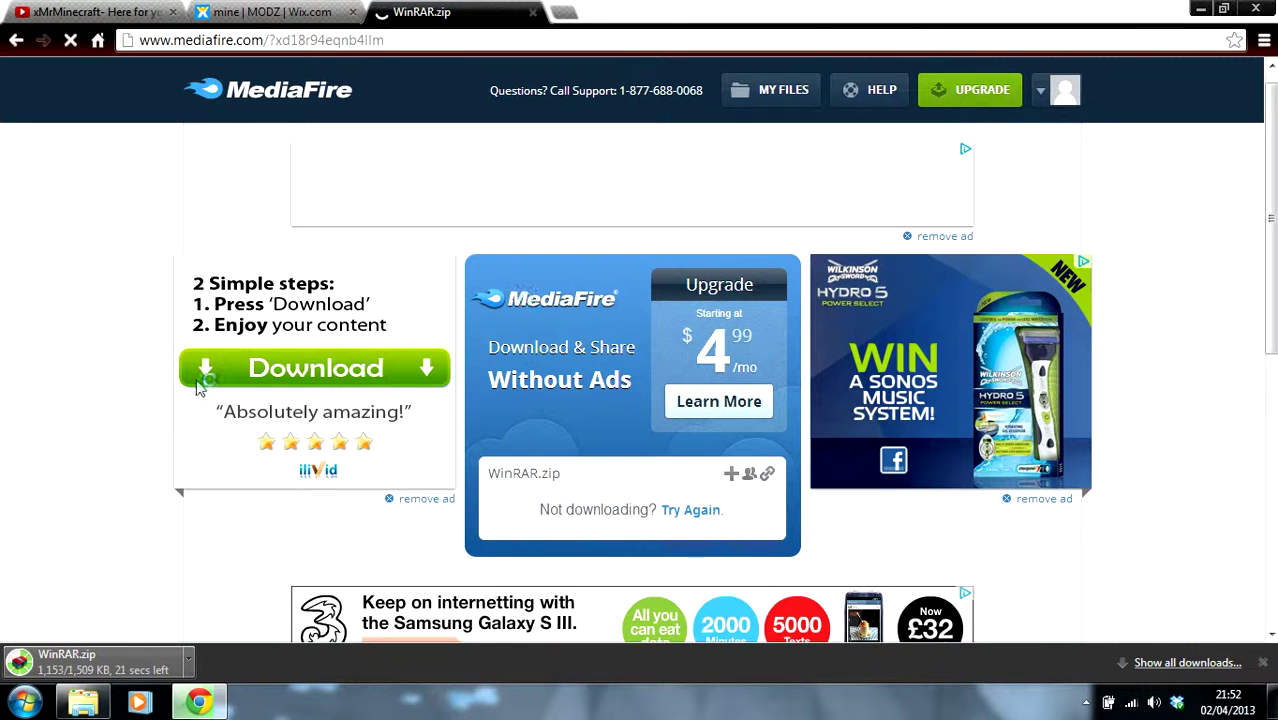
click(187, 662)
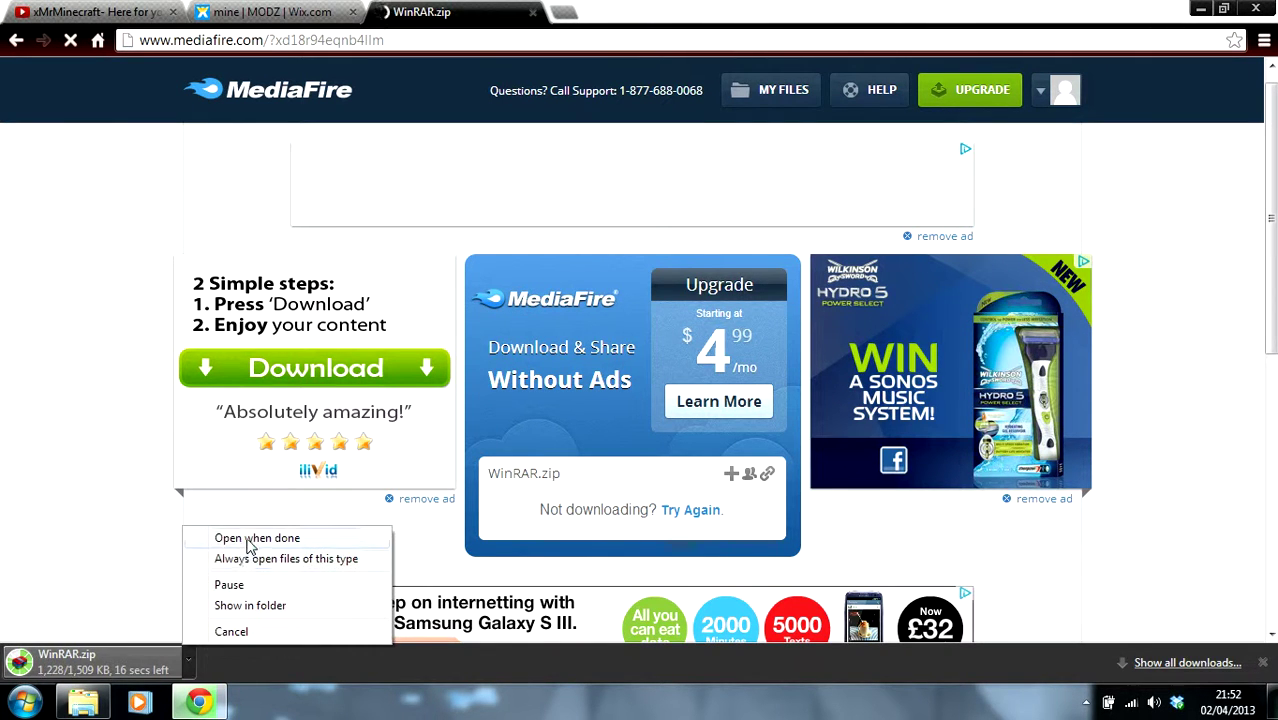
click(252, 540)
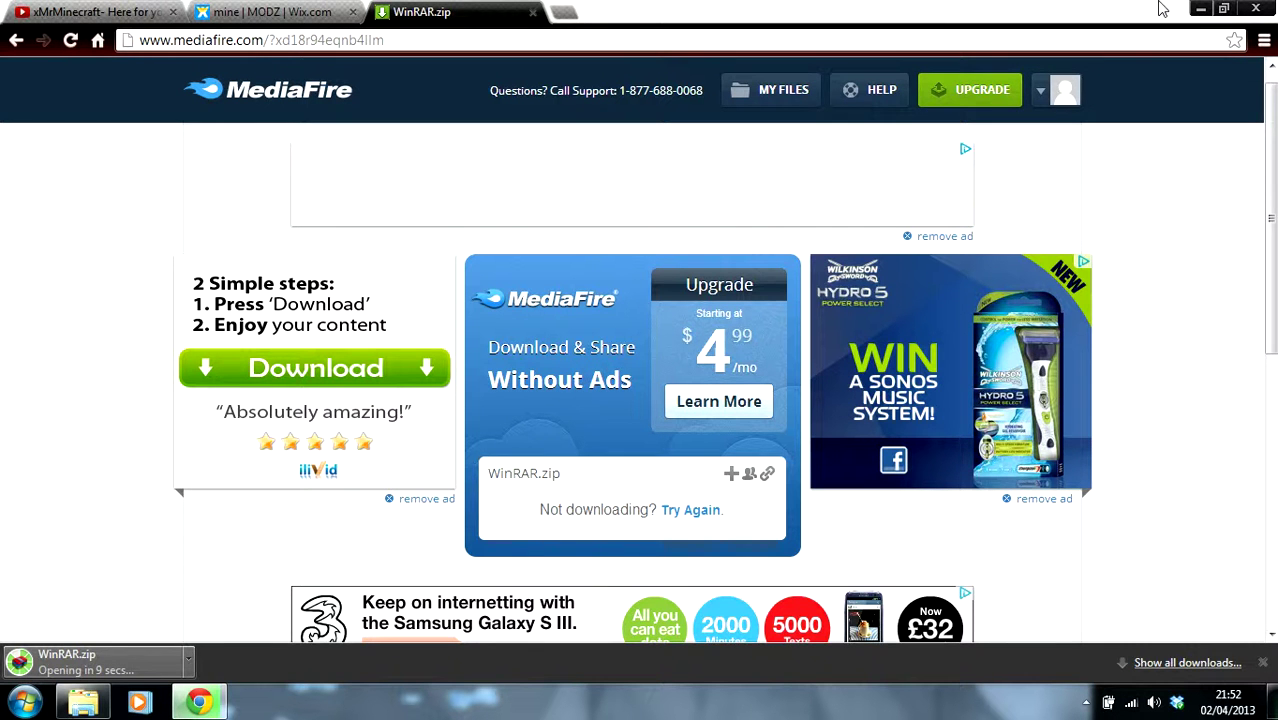
Minimize the browser, move the downloaded WinRAR archive from the Downloads folder to the desktop, and close the folder.
click(1201, 10)
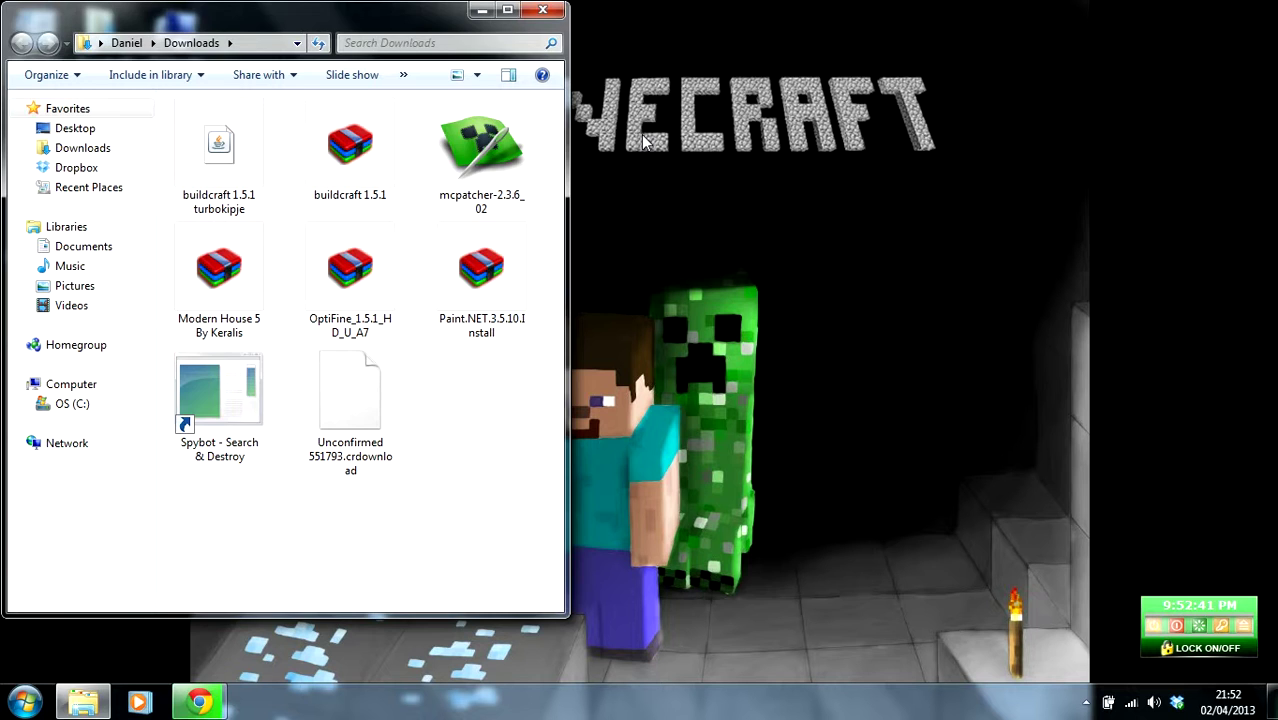
click(531, 12)
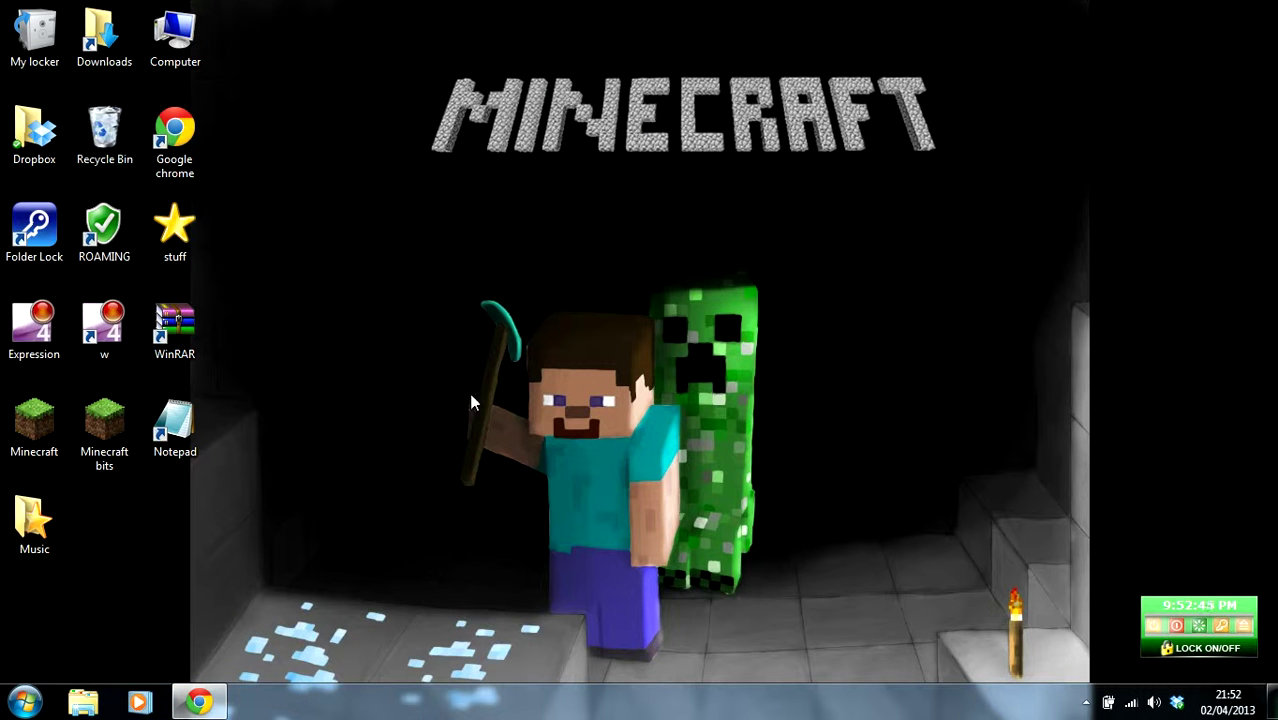
double_click(104, 40)
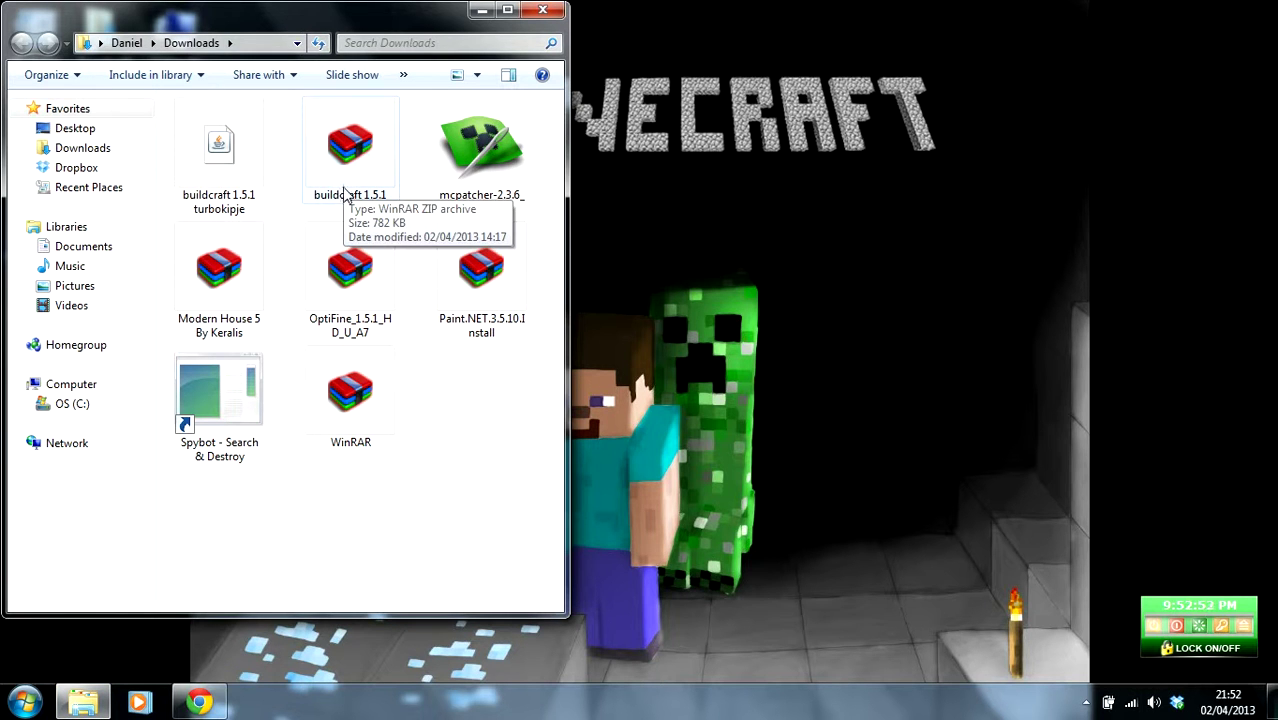
drag(361, 367, 640, 270)
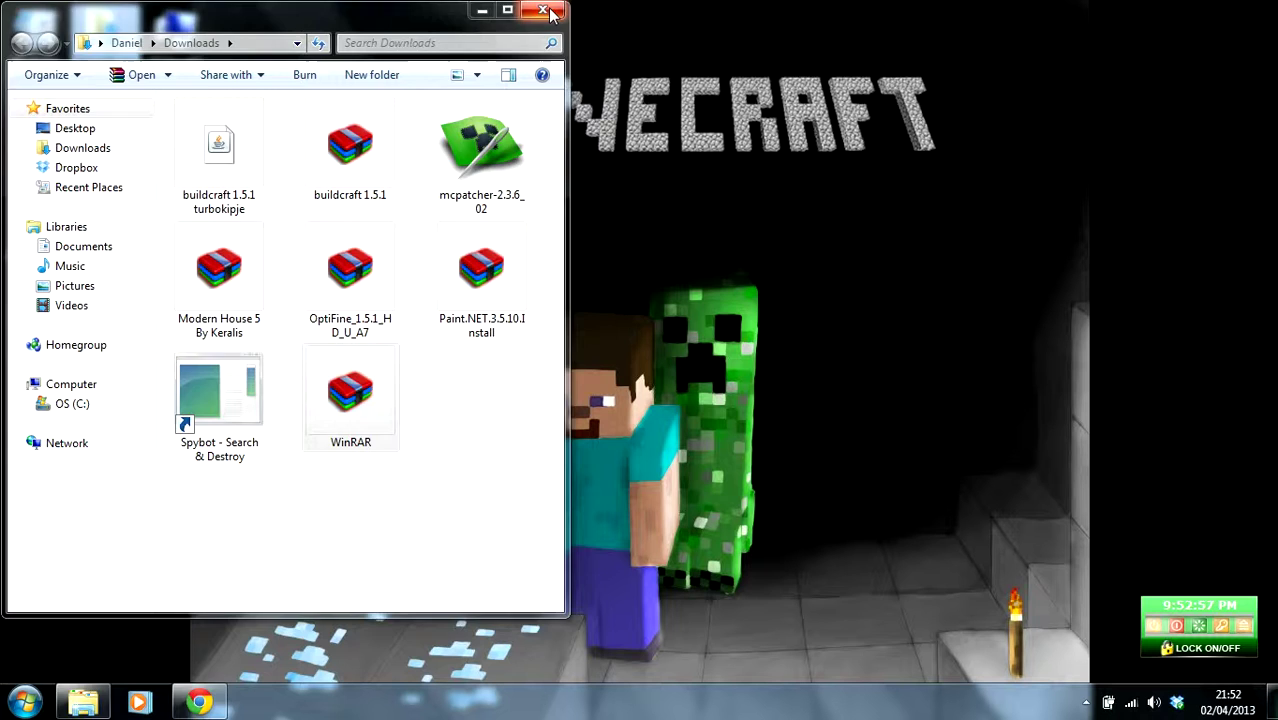
click(542, 9)
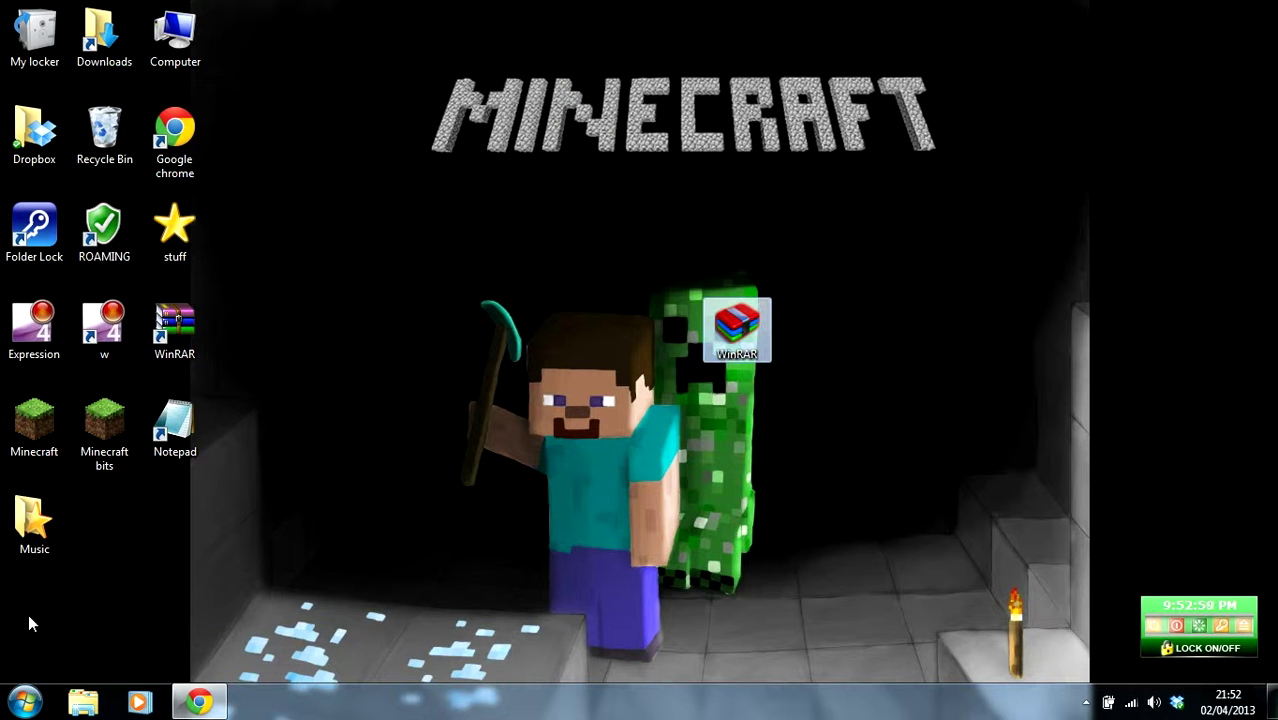
Open the WinRAR archive on the desktop, run wrar420pl.exe from it, and close the archive window.
double_click(735, 325)
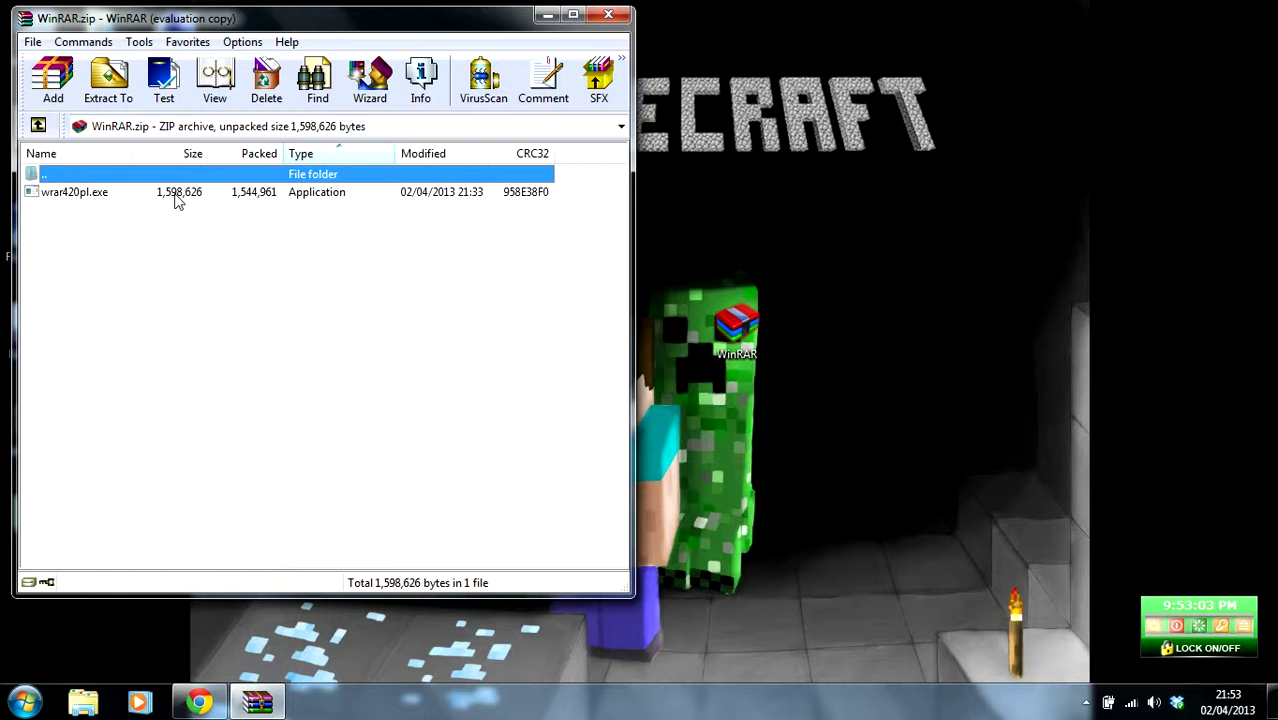
double_click(175, 200)
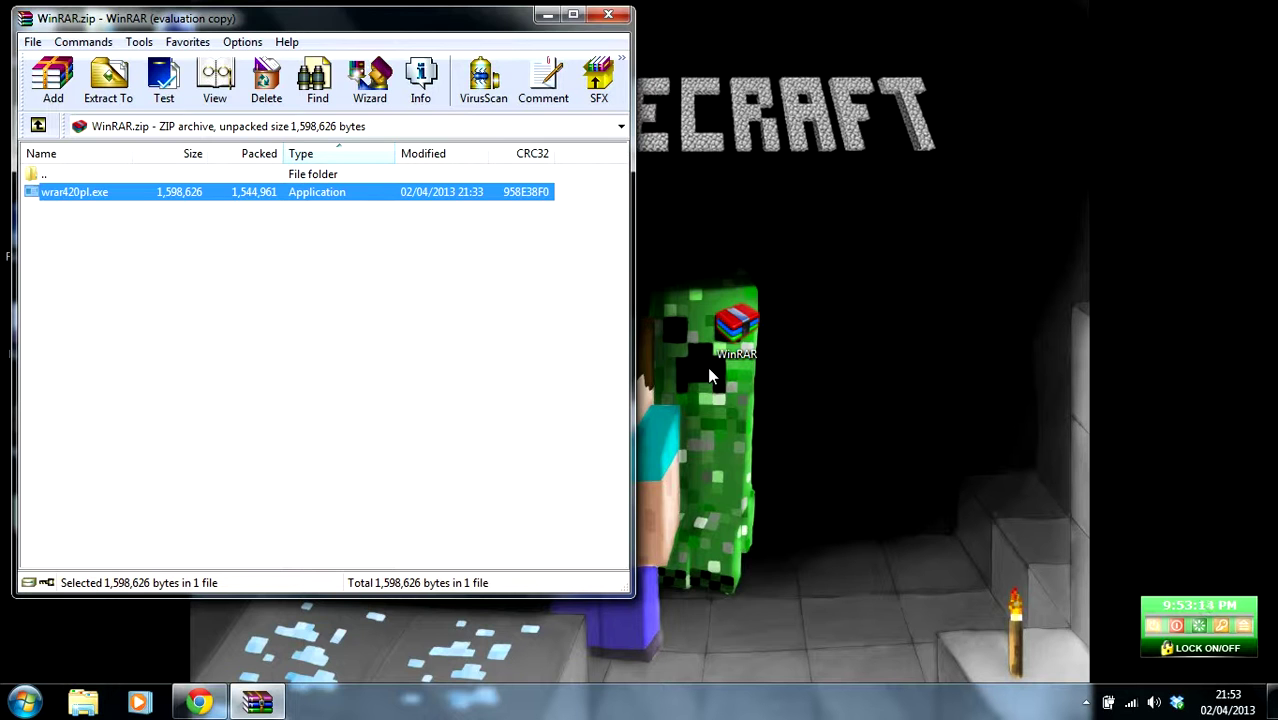
click(609, 17)
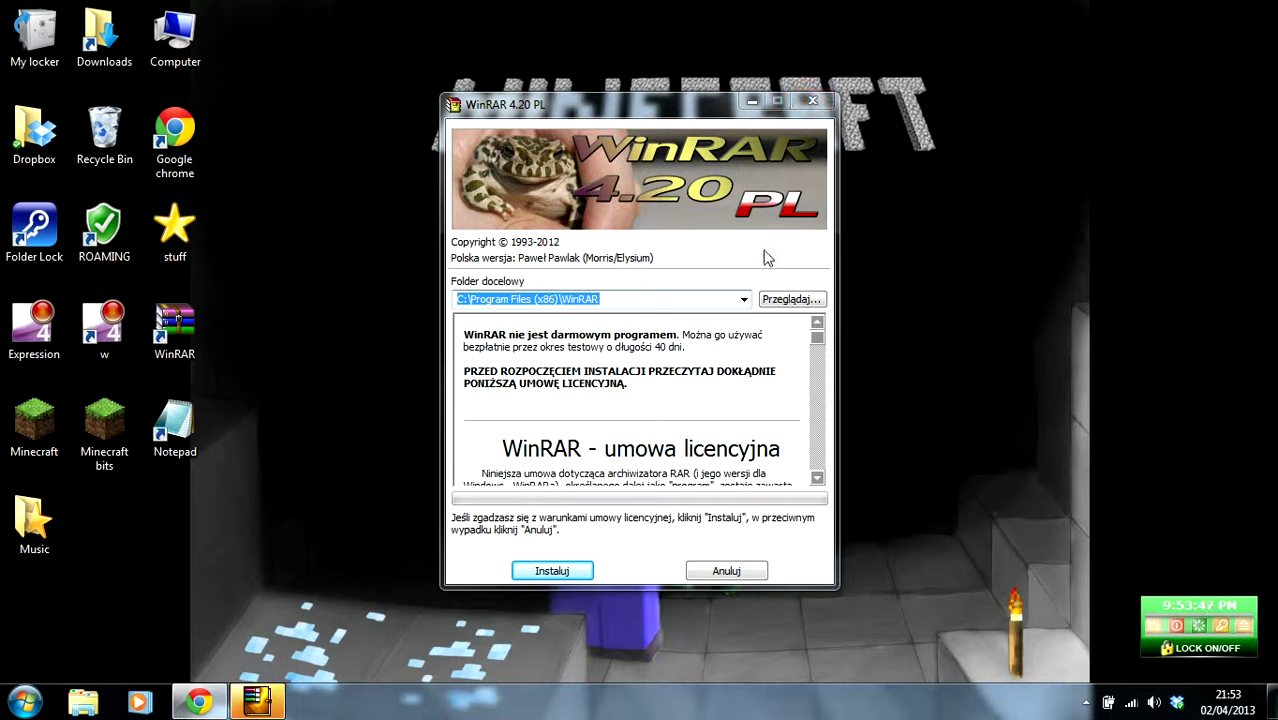
Examine the destination folder choices in the WinRAR 4.20 PL installer and close it without installing.
click(744, 301)
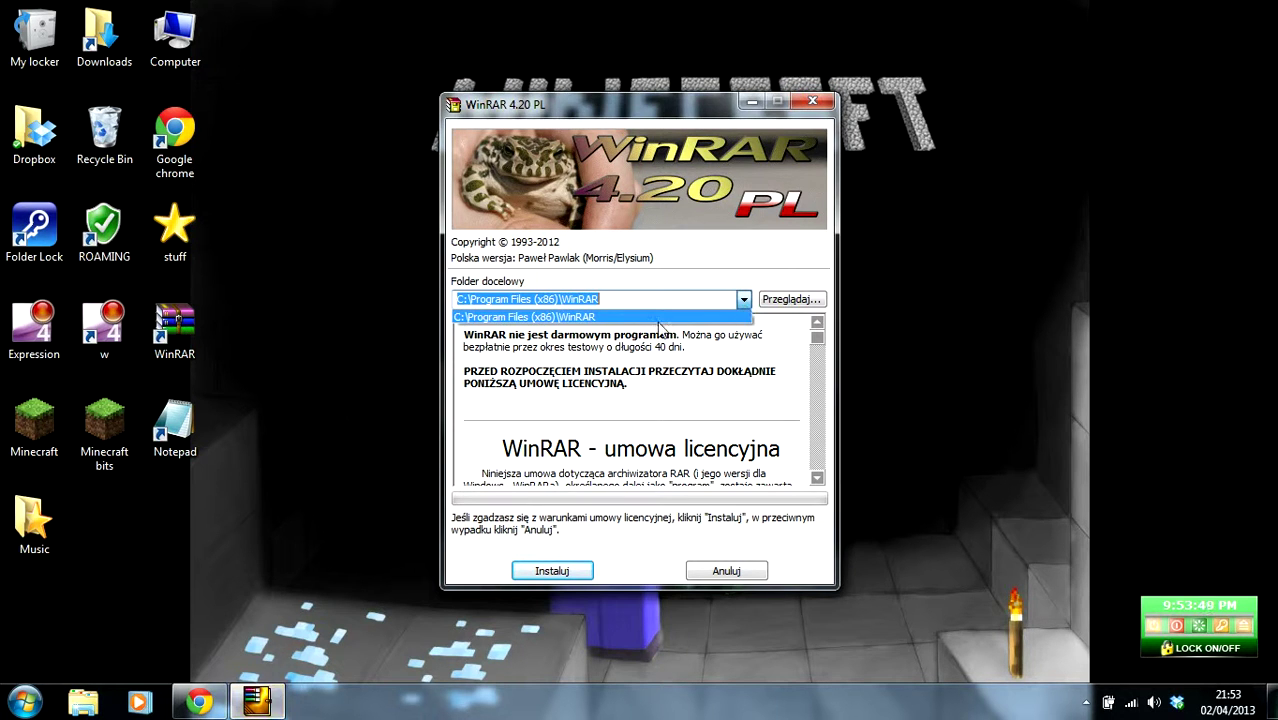
click(889, 328)
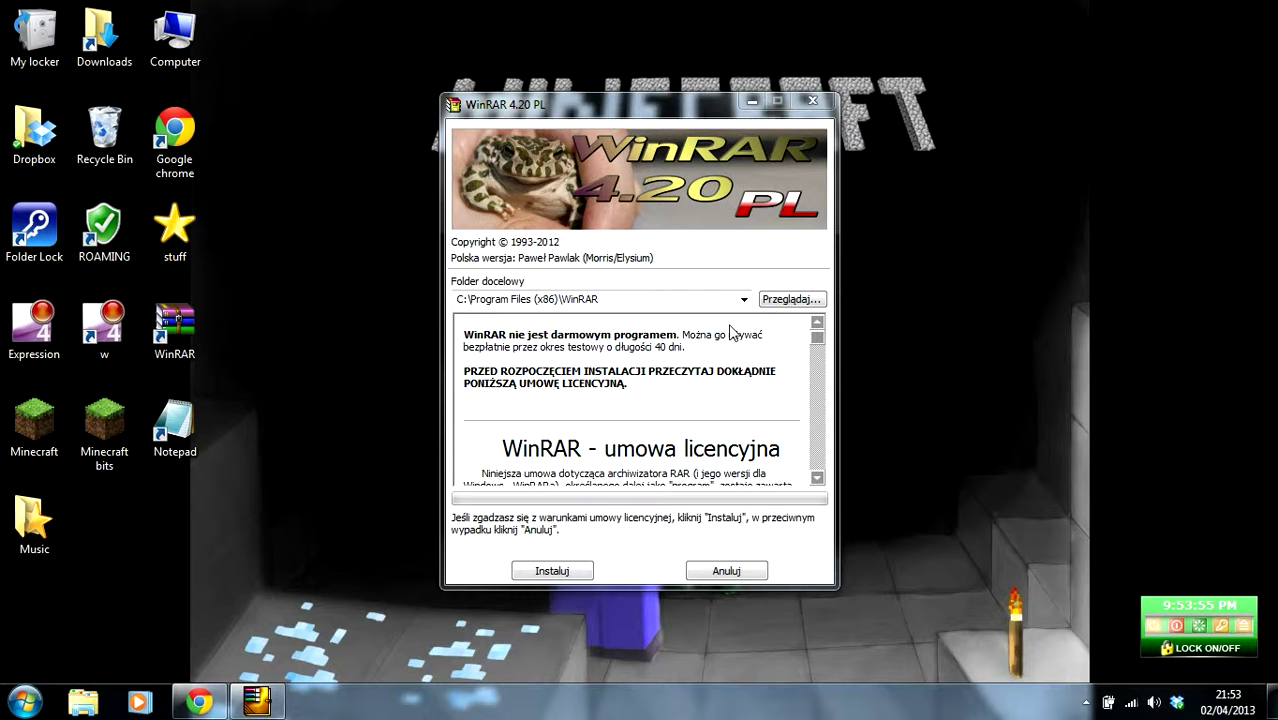
click(824, 104)
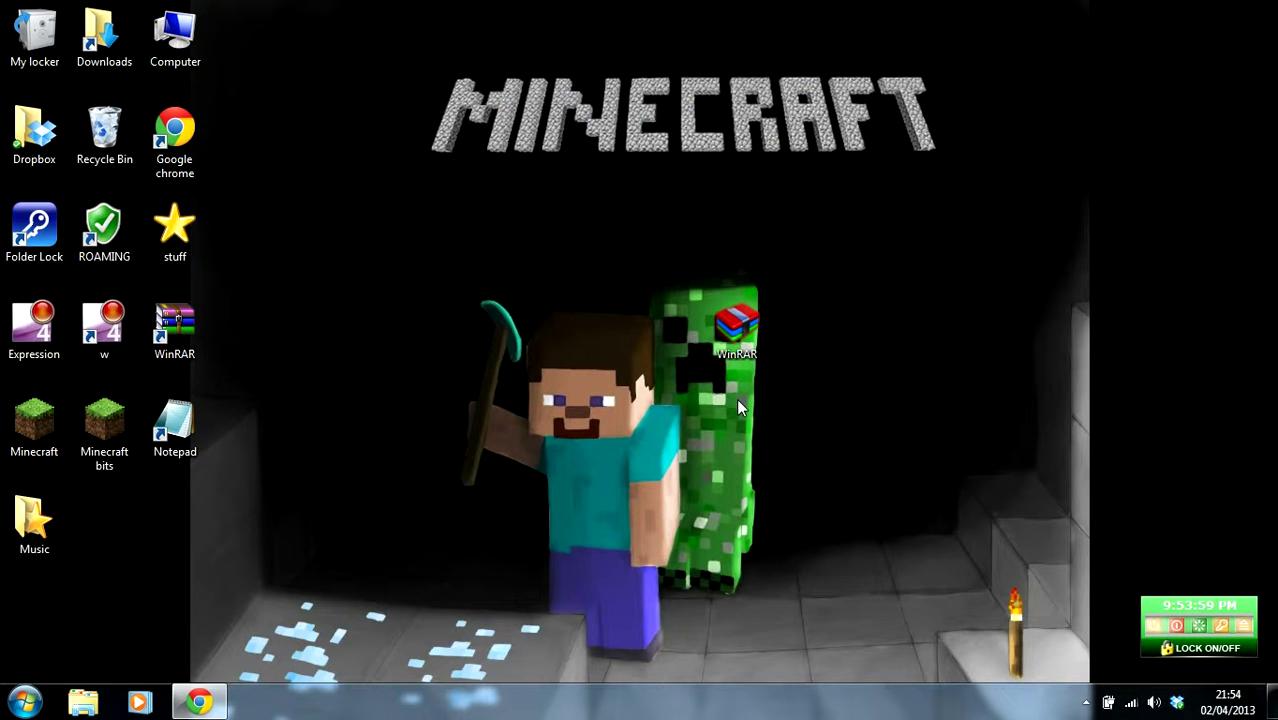
click(1086, 702)
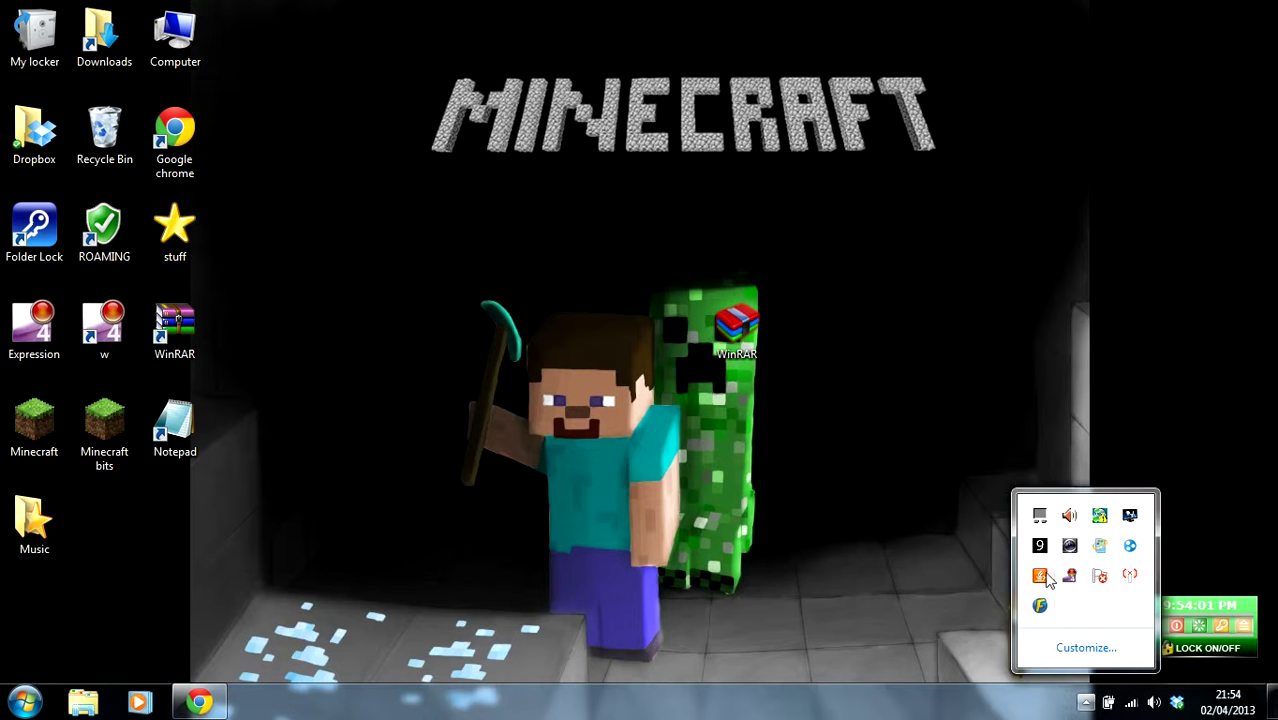
click(960, 535)
right_click(946, 607)
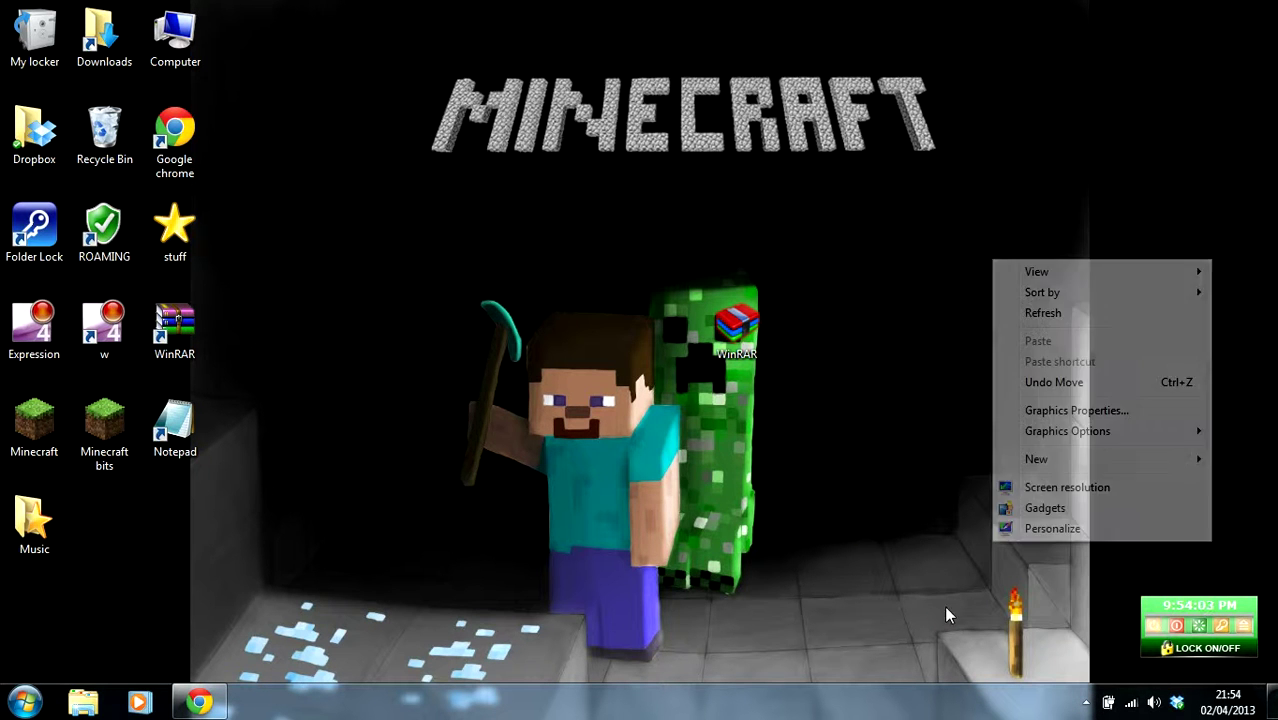
click(1086, 702)
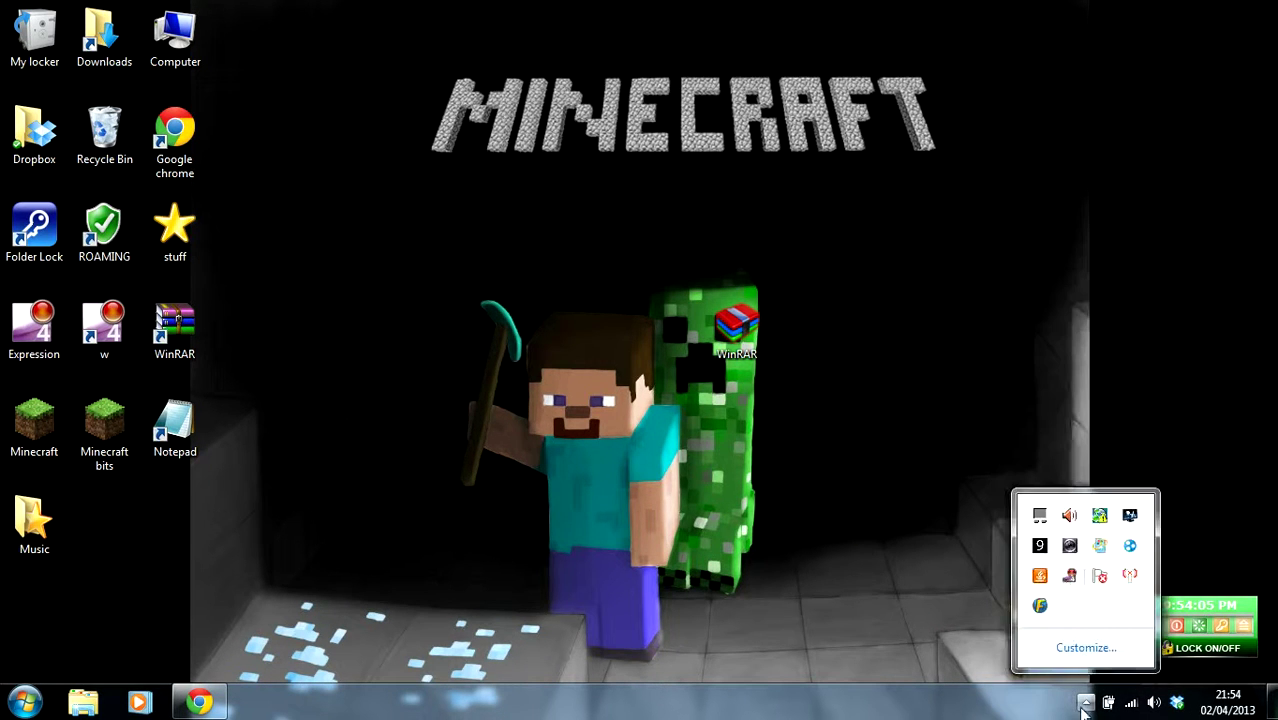
right_click(1060, 575)
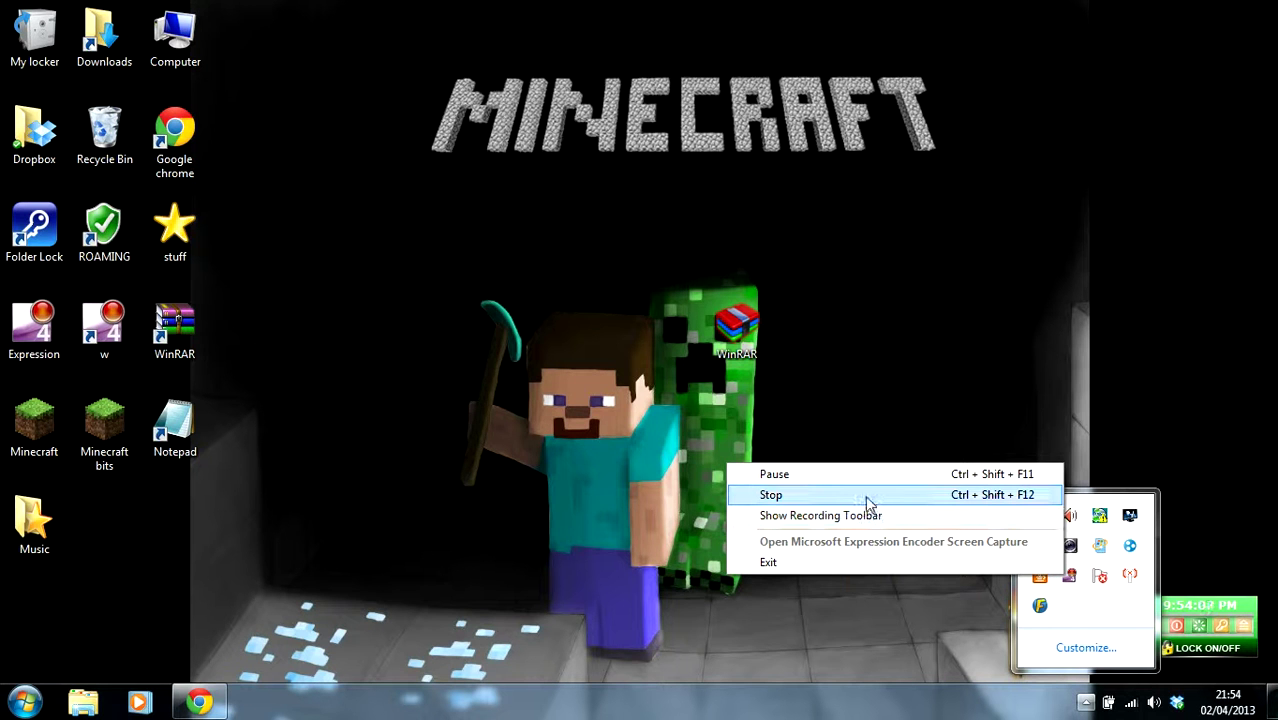